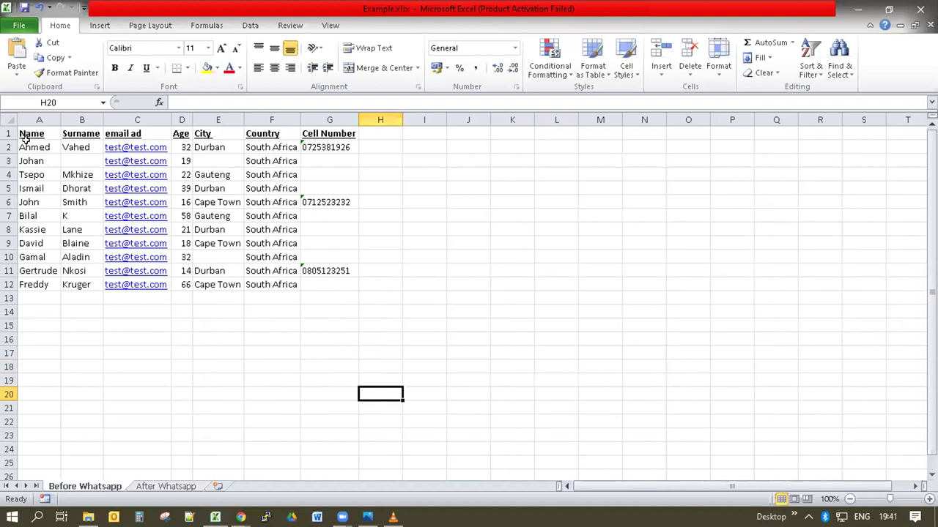
- Compare the customer records on the Before Whatsapp sheet with the card, purchase and cellphone details on the After Whatsapp sheet
left_click(68, 143)
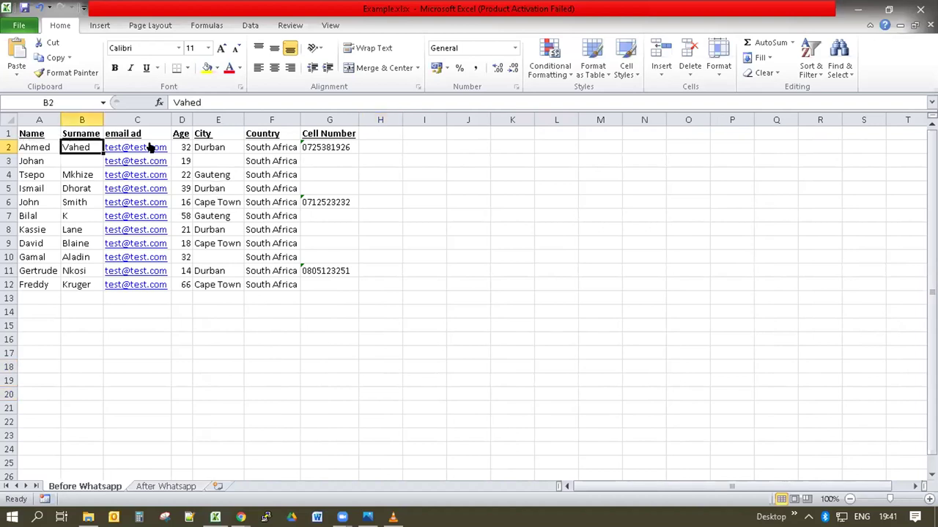
left_click(215, 159)
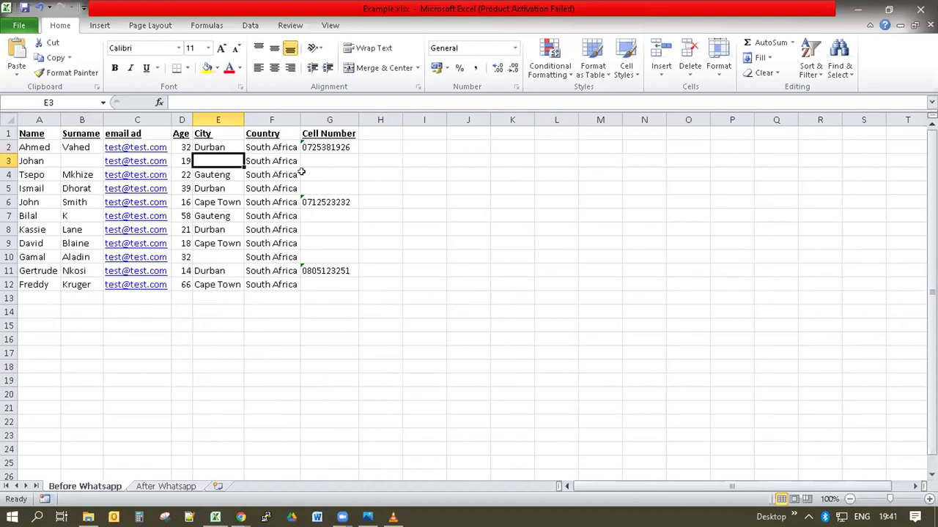
left_click(146, 487)
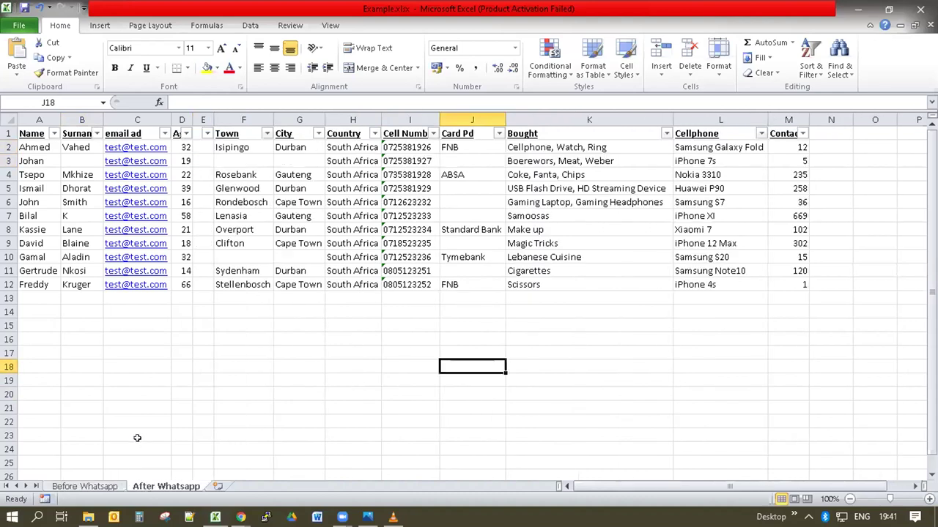
left_click_drag(60, 147, 76, 148)
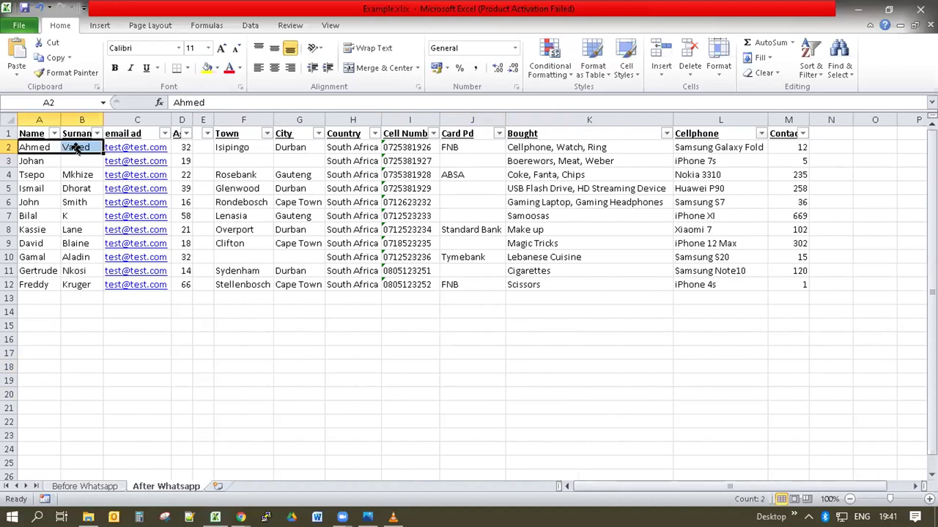
left_click(73, 160)
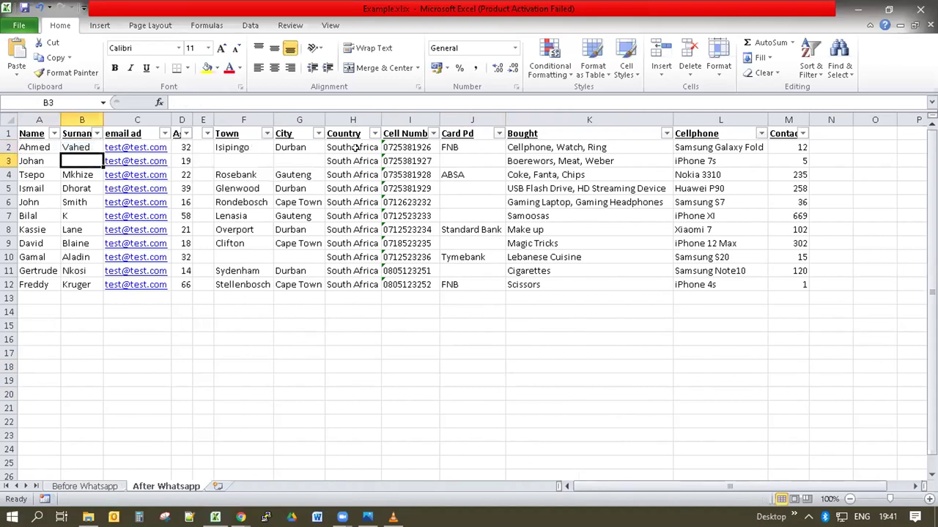
left_click(454, 148)
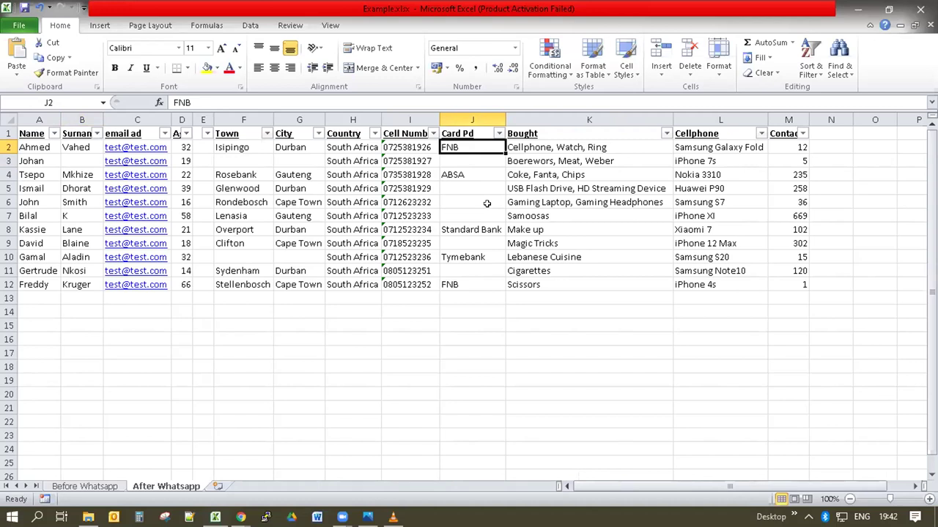
left_click(514, 147)
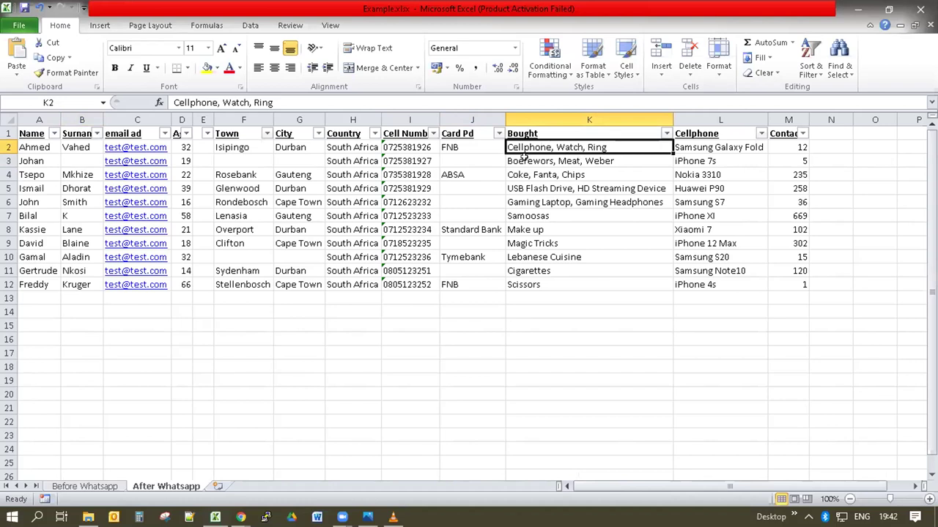
left_click(679, 148)
- Check the 'Data Linked To You' slide in the Chrome presentation, and return to Excel to view the first record's contacts value
left_click(248, 506)
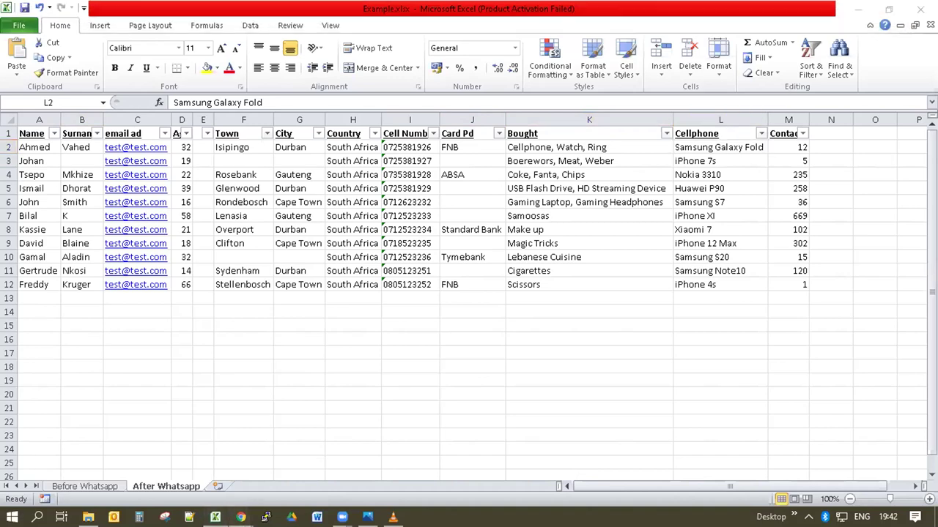
left_click(335, 457)
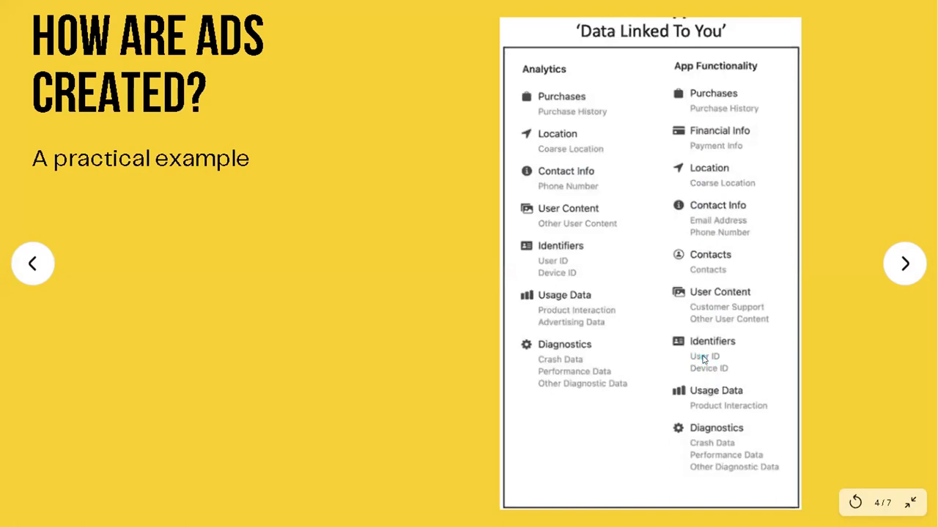
key("alt+Tab")
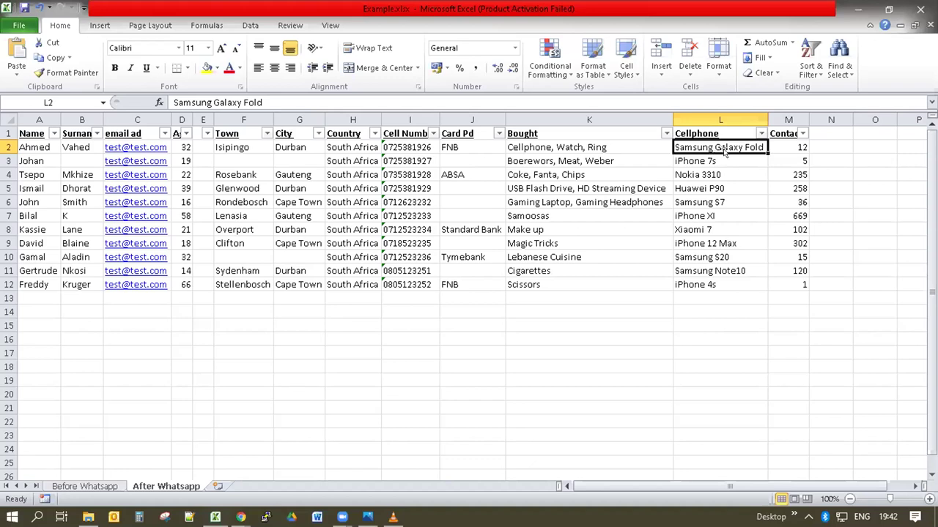
left_click(769, 147)
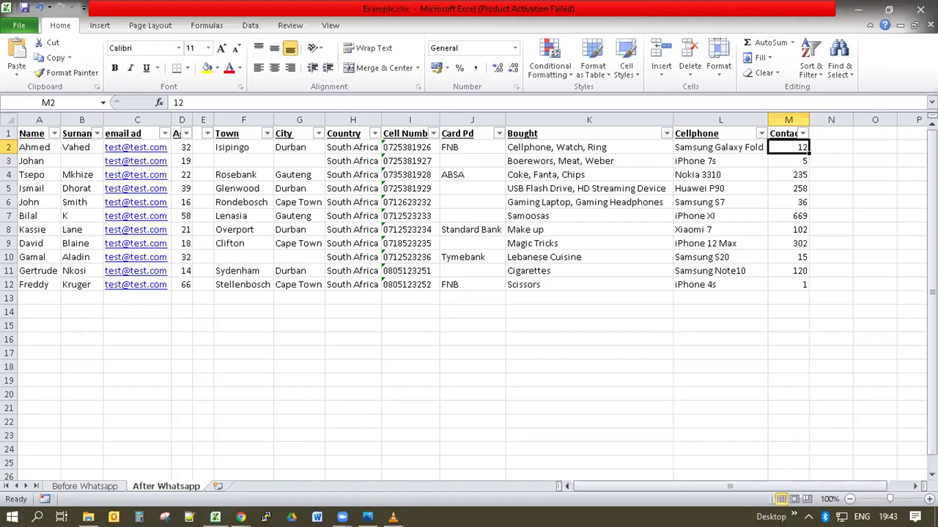
- Switch to VLC, play Creating a Facebook Ad.wmv and skip through the page creation to the Automated ads introduction at about 01:30
left_click(388, 440)
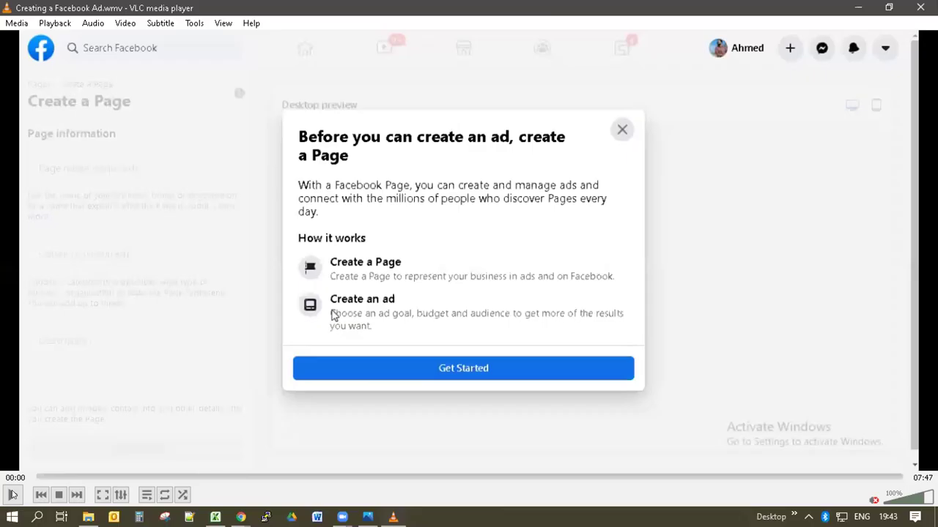
left_click(12, 496)
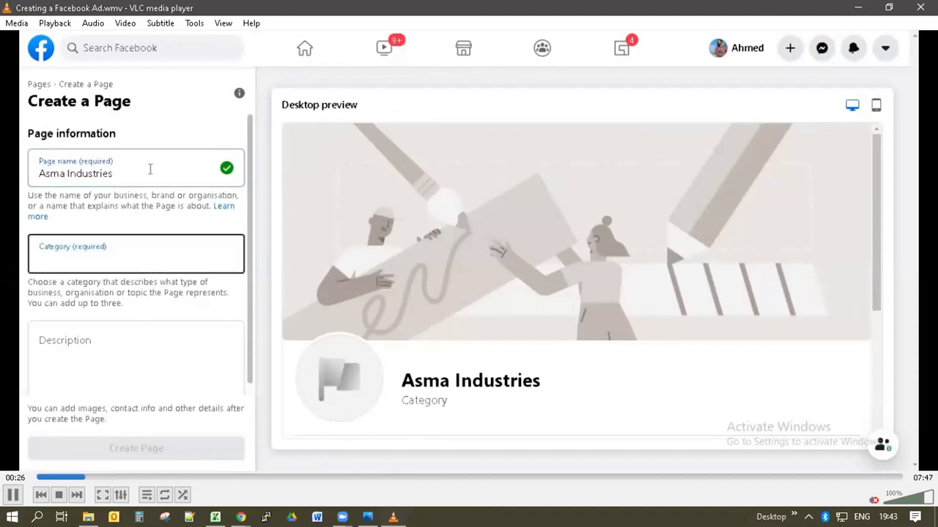
left_click(109, 477)
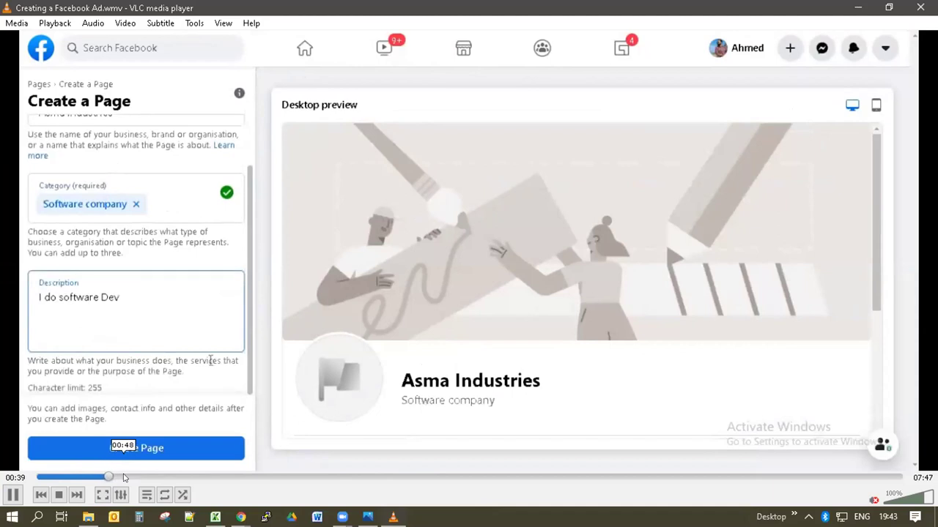
left_click(151, 477)
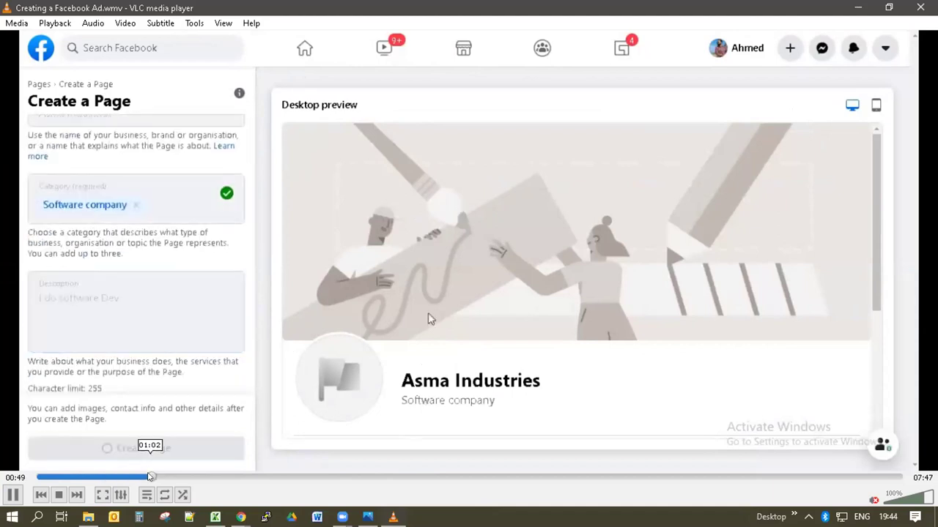
left_click(179, 477)
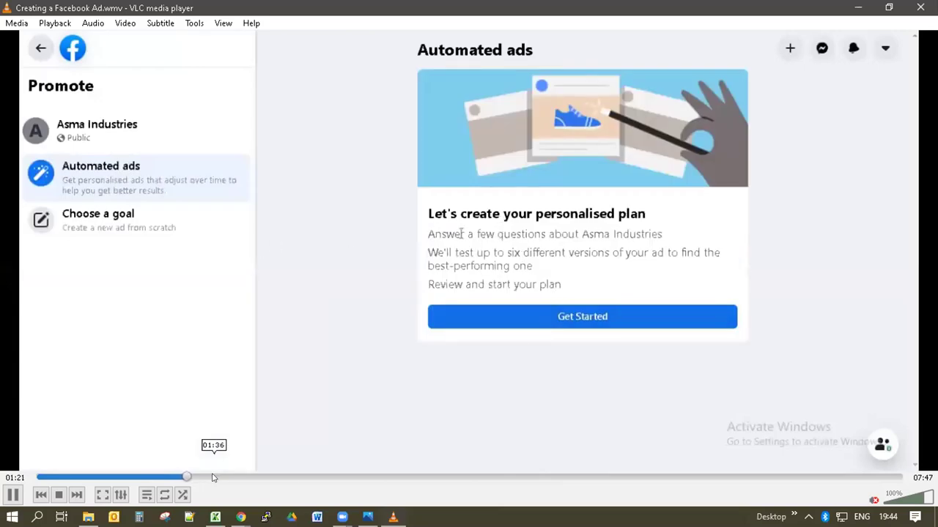
left_click(215, 477)
left_click(190, 478)
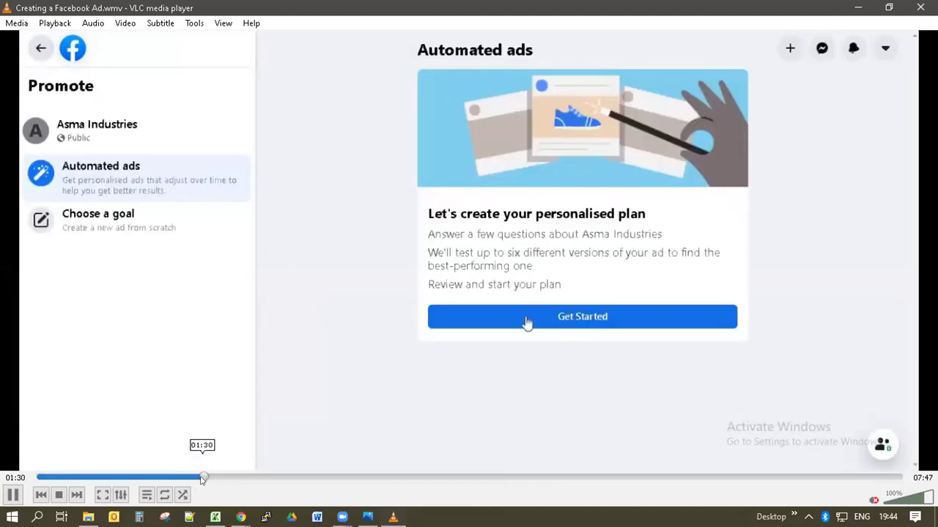
left_click(205, 477)
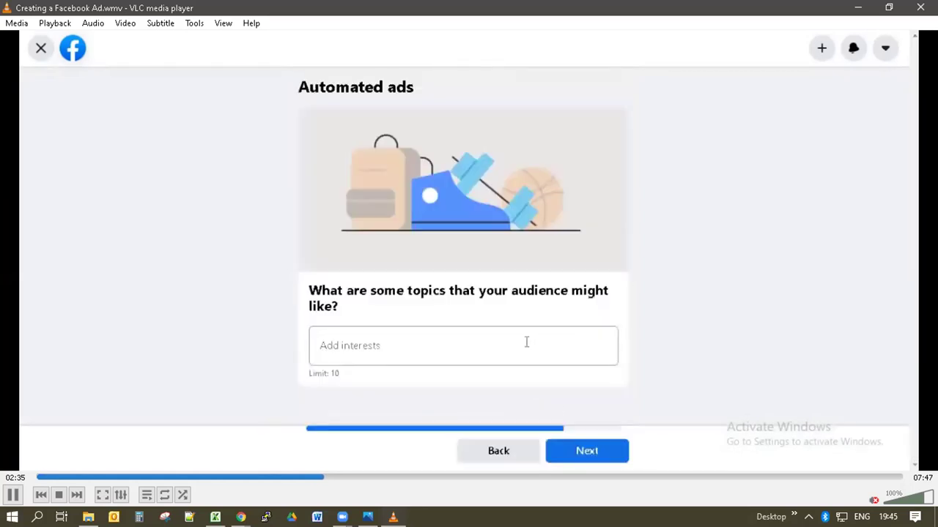
- Skip the video forward past the audience questions to the Automated ads goal overview and pause it at about 03:44
left_click(350, 478)
left_click(389, 478)
left_click(417, 477)
left_click(435, 477)
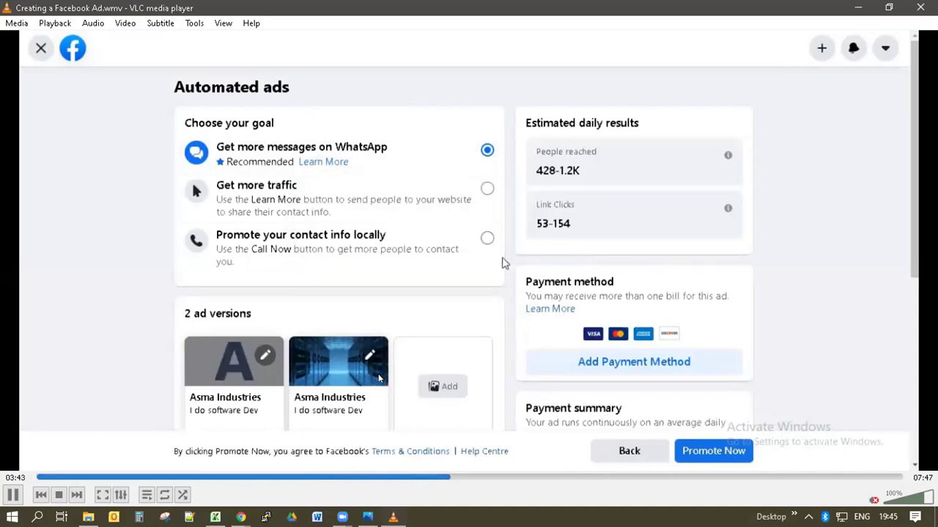
left_click(12, 495)
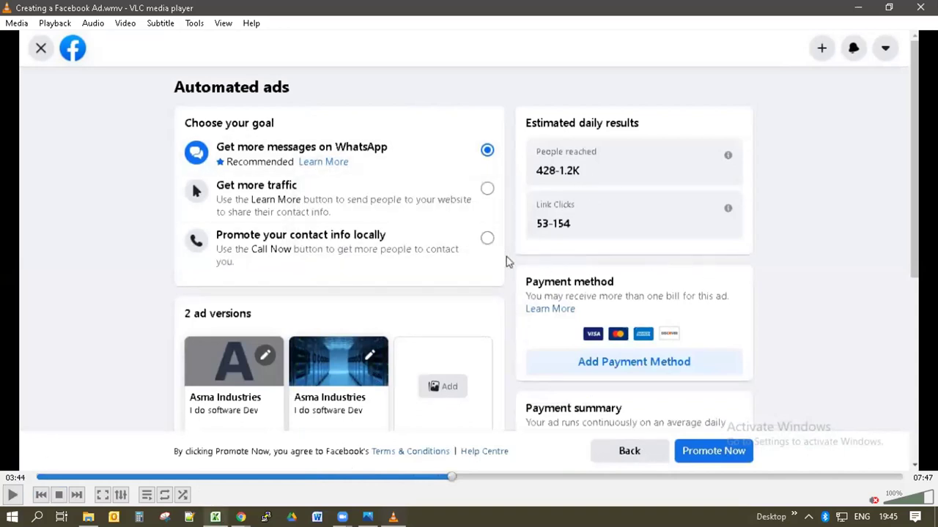
- Return to the Excel workbook and filter the After Whatsapp list to the city Durban, keeping South Africa selected as the country
mouse_move(215, 513)
left_click(215, 454)
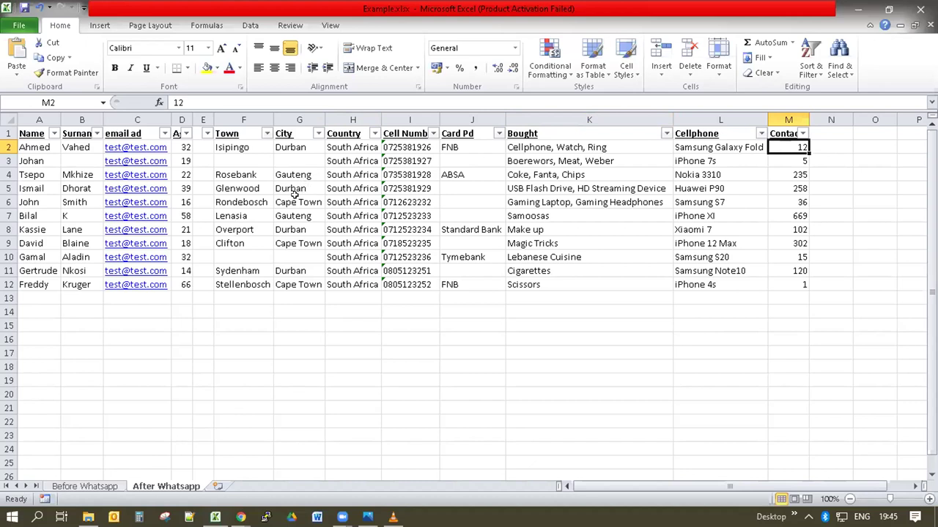
left_click(373, 134)
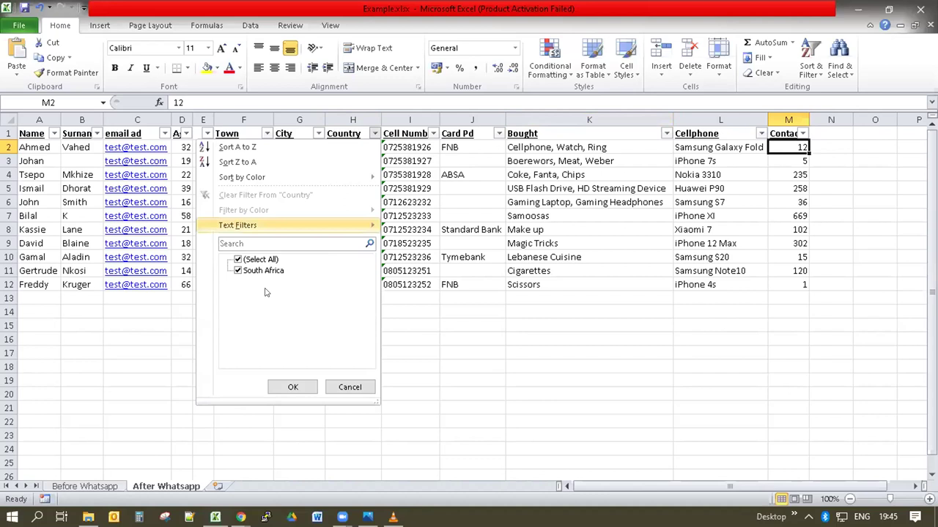
left_click(293, 387)
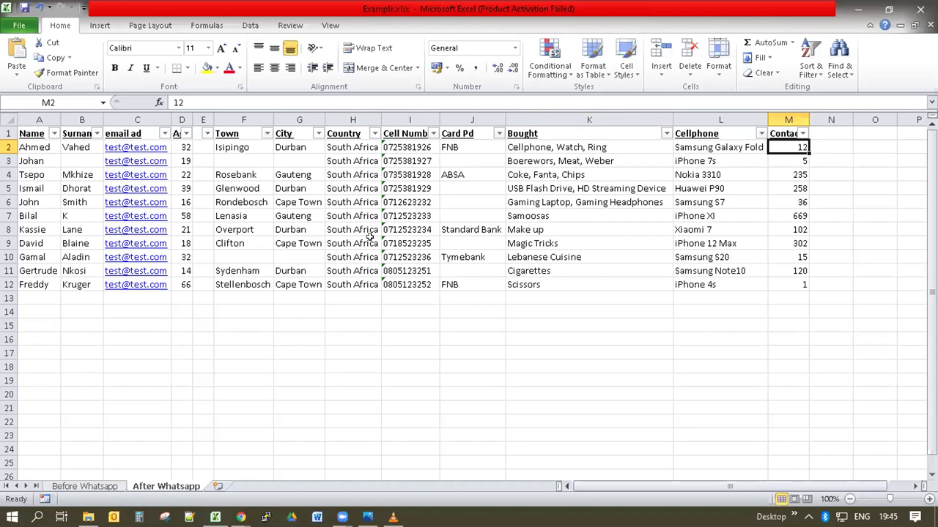
left_click(318, 134)
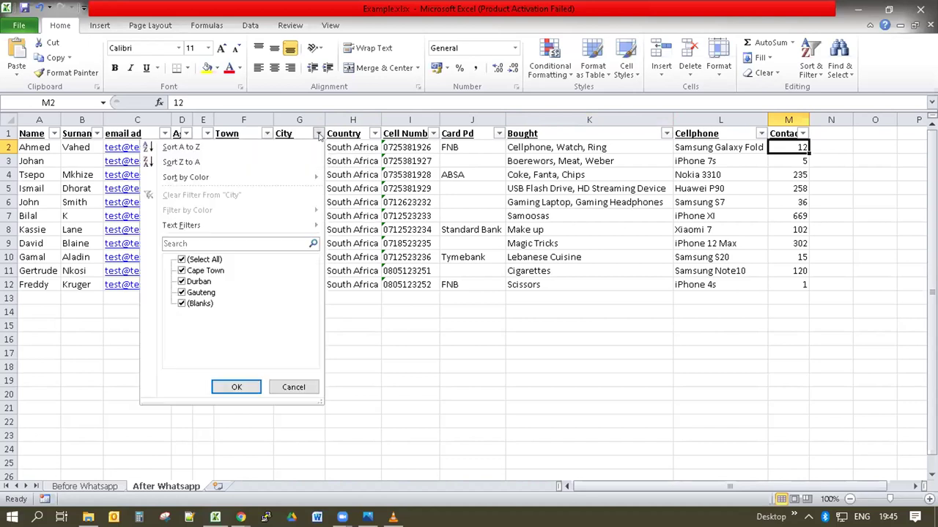
left_click(190, 260)
left_click(181, 282)
left_click(236, 387)
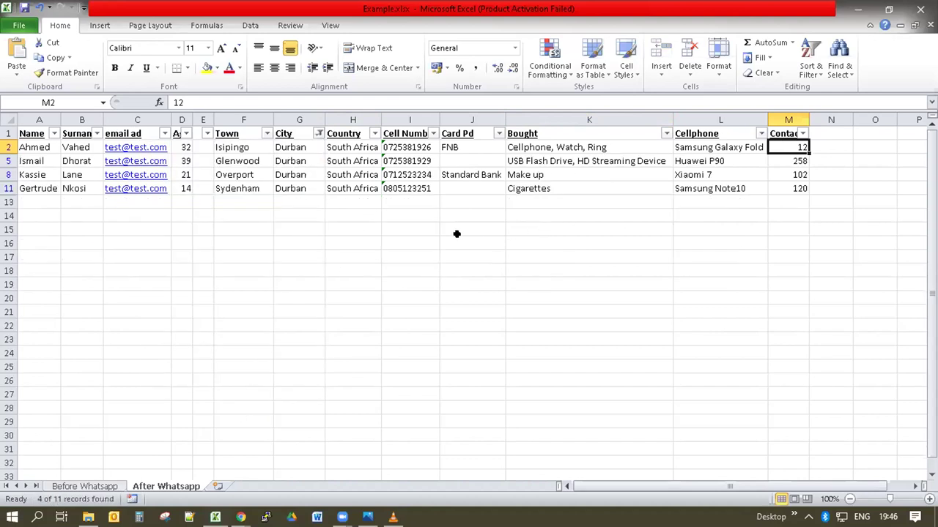
- Filter the Bought column to show only Make up purchases
left_click(666, 134)
left_click(530, 259)
left_click(530, 292)
left_click(584, 387)
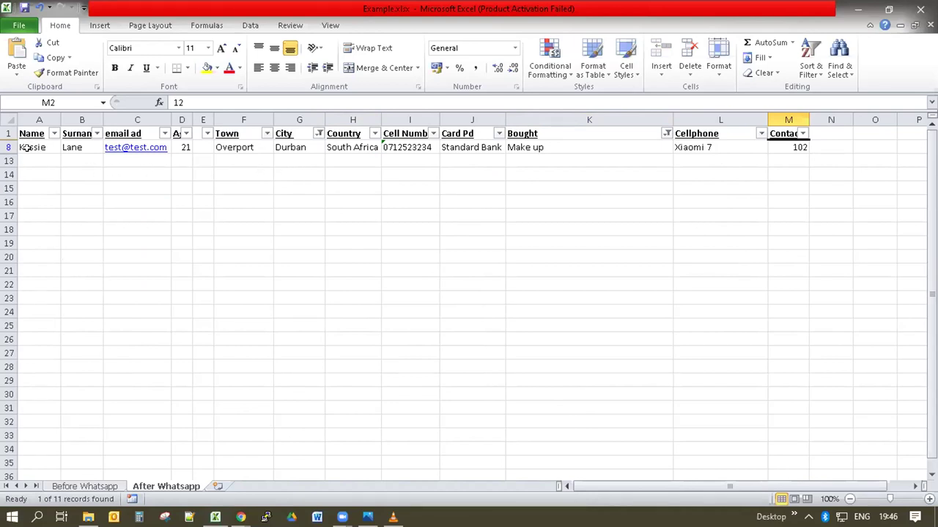
- Examine the filtered customer's name, town, cell number, card provider, purchase and cellphone model
left_click_drag(25, 147, 79, 147)
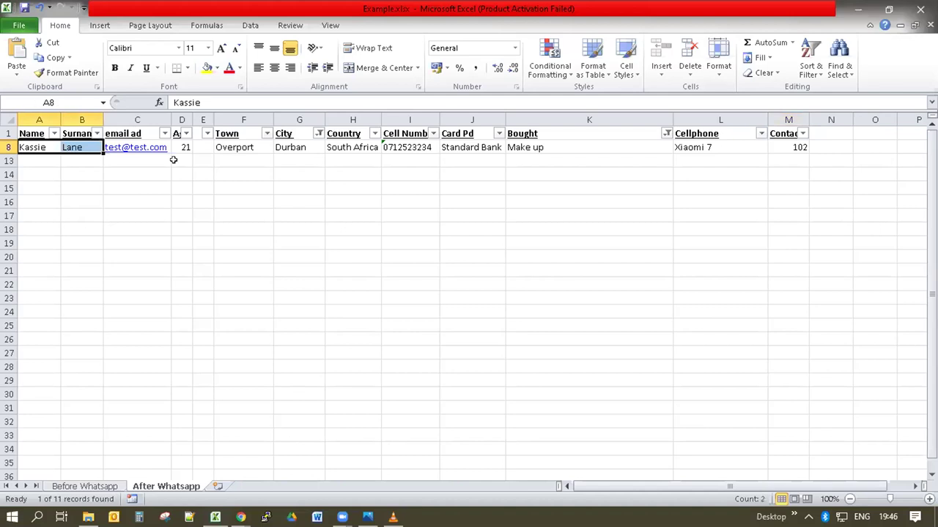
left_click(241, 148)
left_click(395, 151)
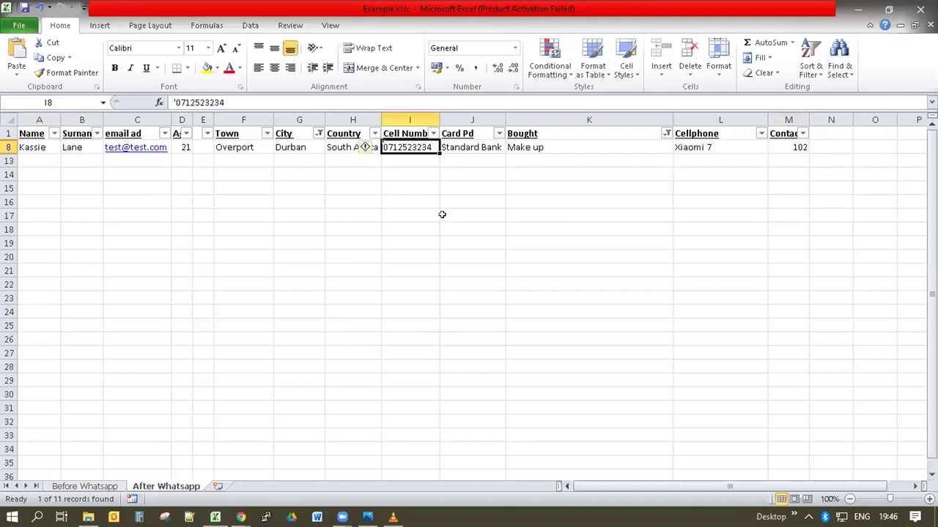
left_click(457, 145)
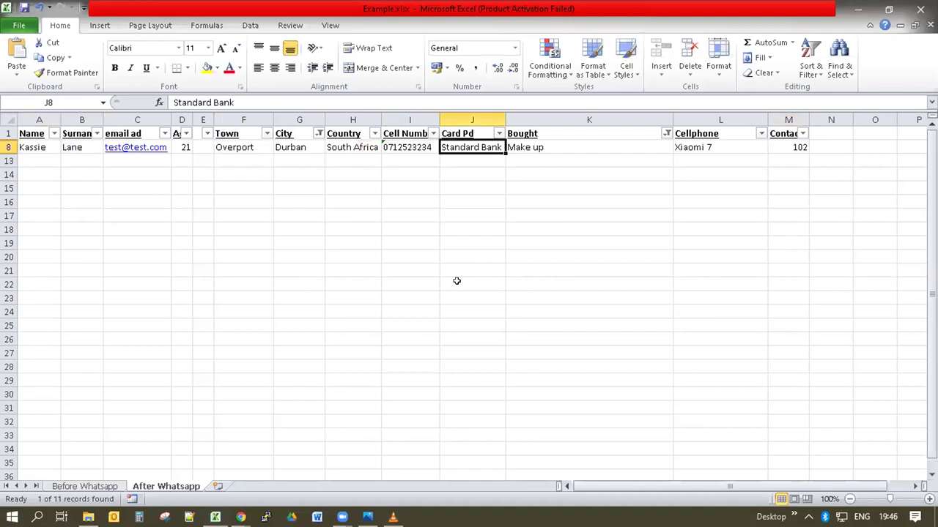
left_click(555, 160)
left_click(555, 147)
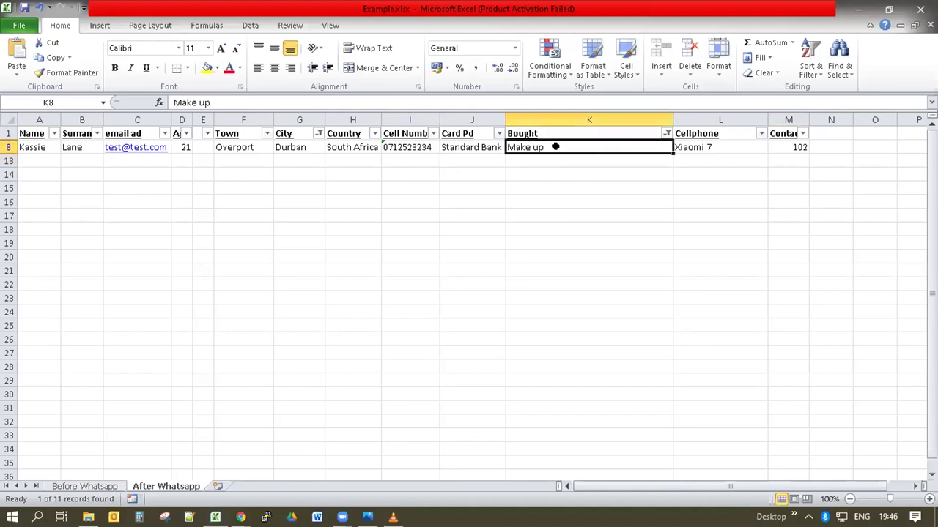
left_click(741, 156)
left_click(736, 147)
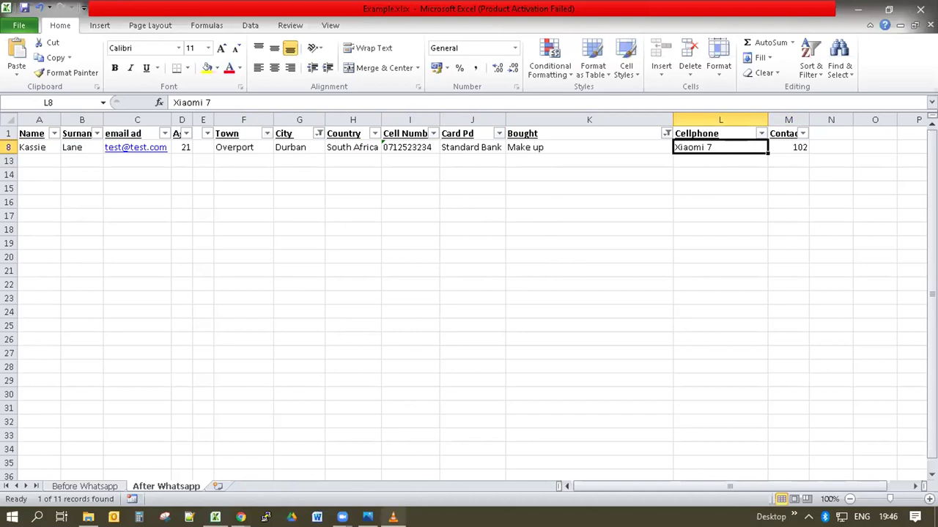
- Switch to VLC, resume the Facebook ad video and skip ahead to the audience location settings
mouse_move(393, 517)
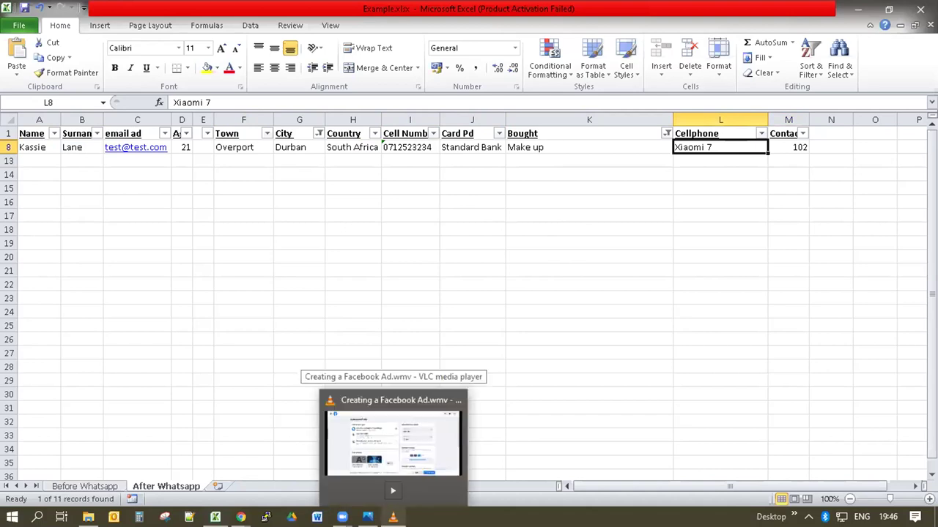
left_click(392, 439)
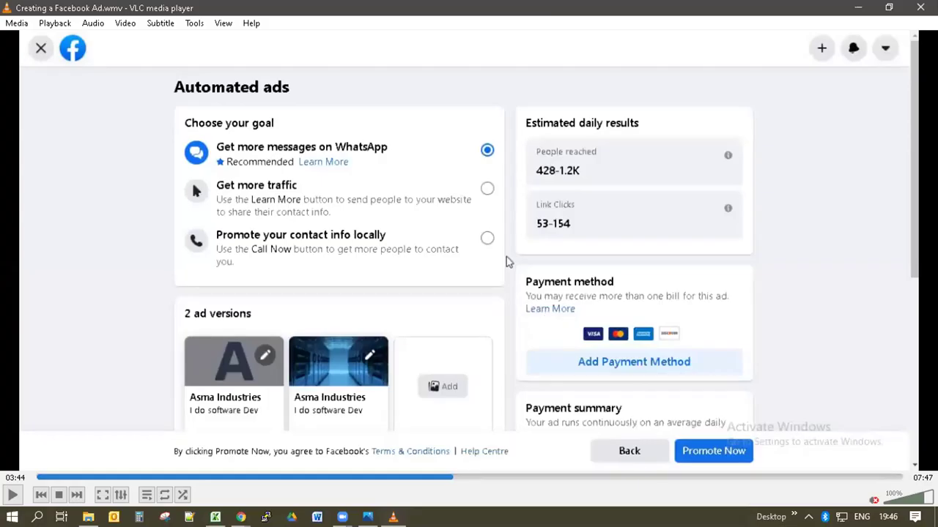
key("space")
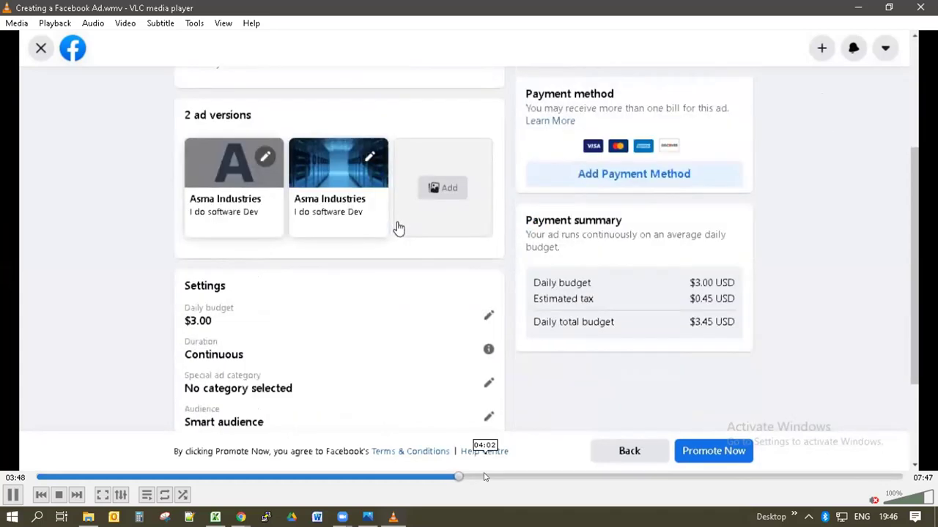
left_click(530, 478)
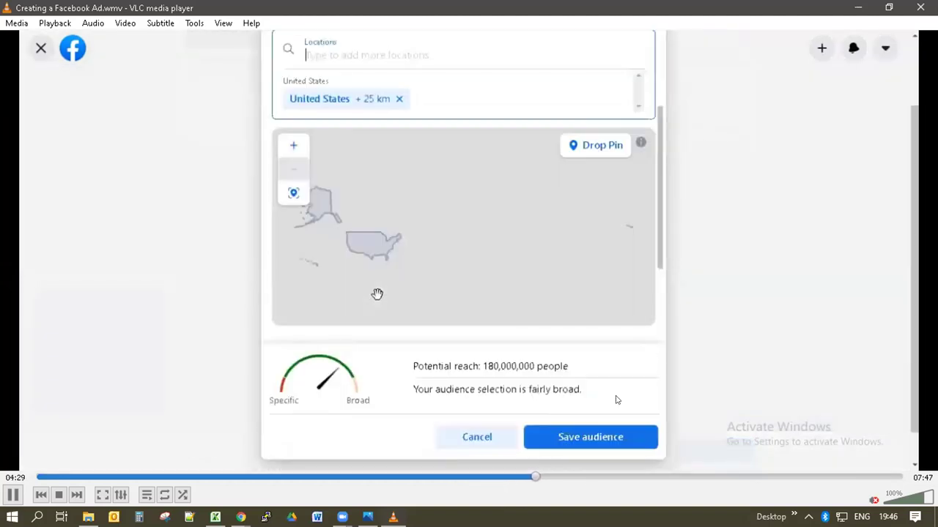
- Pause the Facebook ad video, move it ahead to the South Africa location search at about 04:33, and resume playback
key("space")
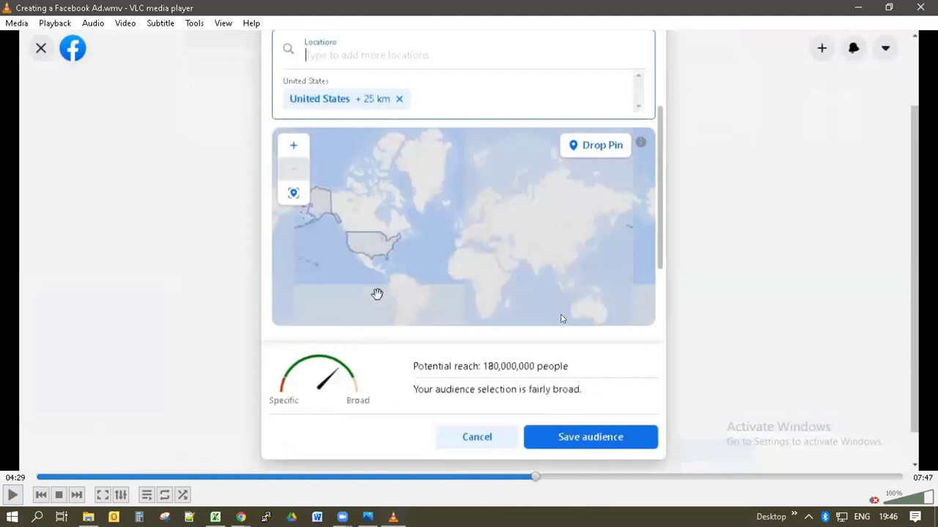
left_click(542, 476)
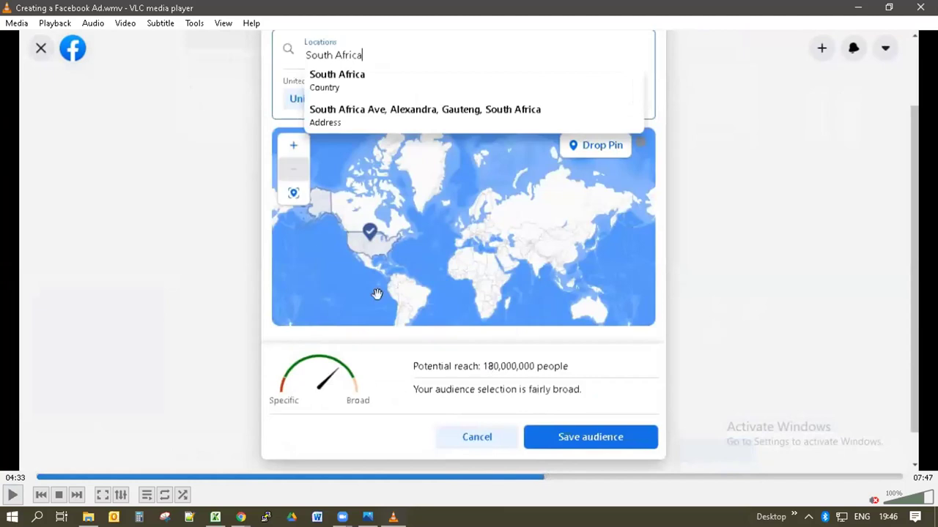
key("space")
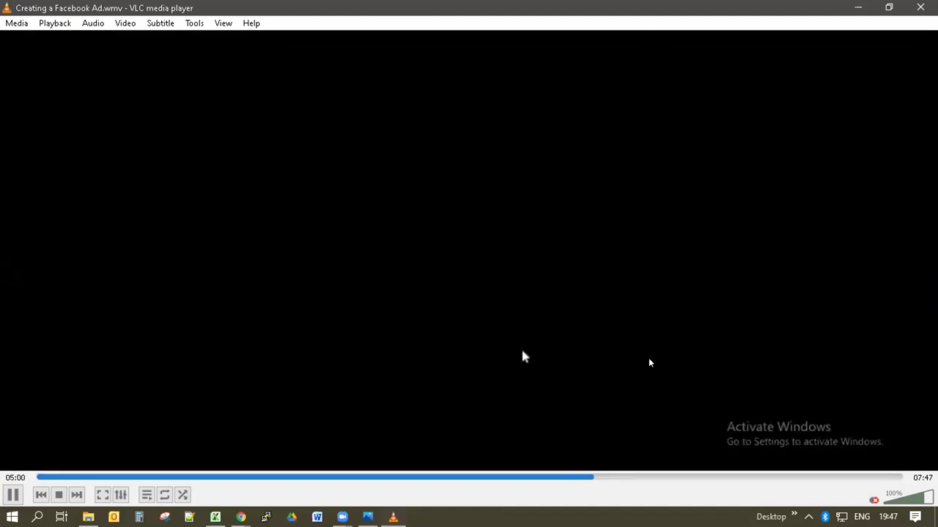
- Skip the video ahead through the Audiences page to the website Custom Audience setup at about 06:07, and return to the Excel workbook
left_click(619, 481)
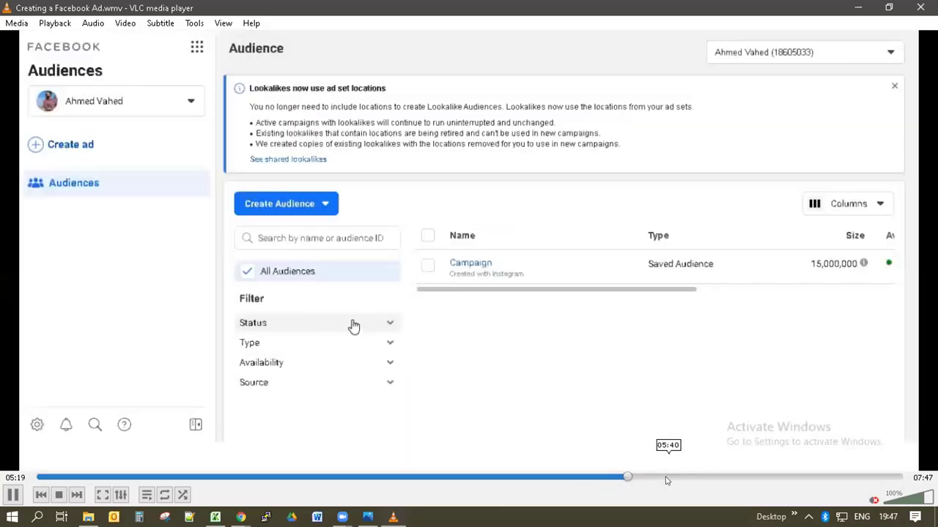
left_click(665, 481)
left_click(714, 481)
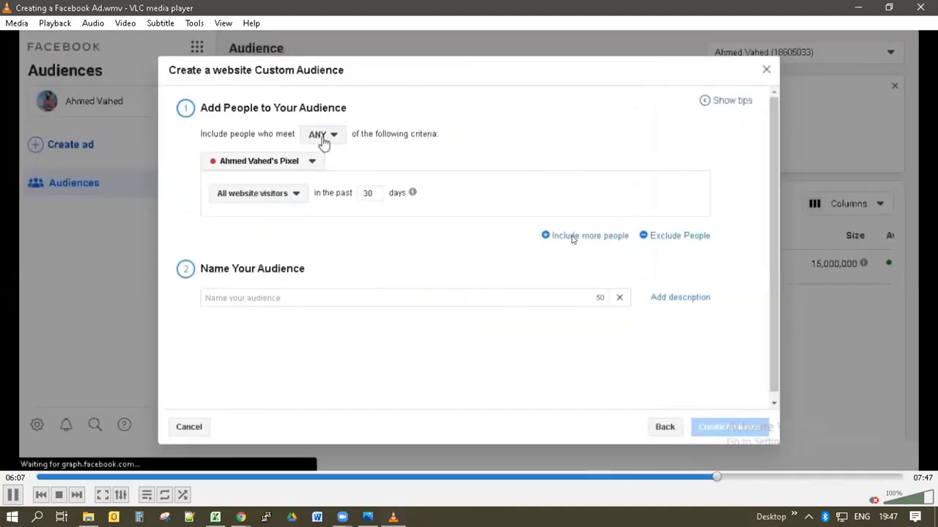
left_click(855, 7)
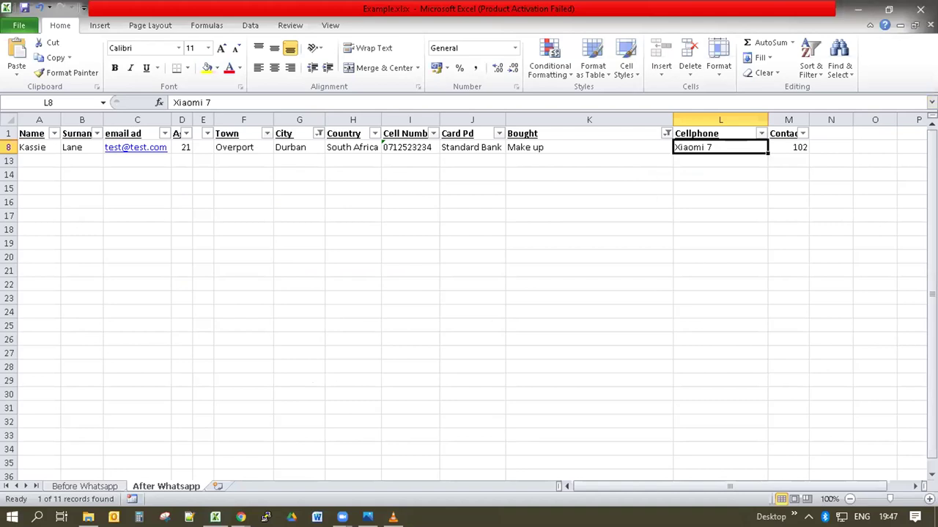